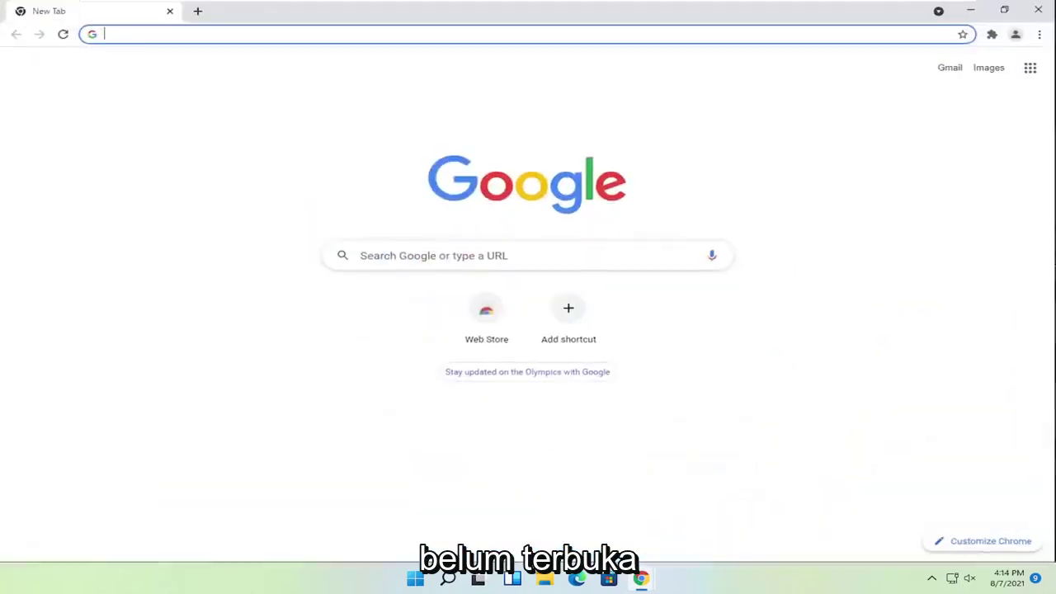
Search the web for "canon printer drivers" and open the Canon U.S.A. Drivers & Downloads result
type("cano")
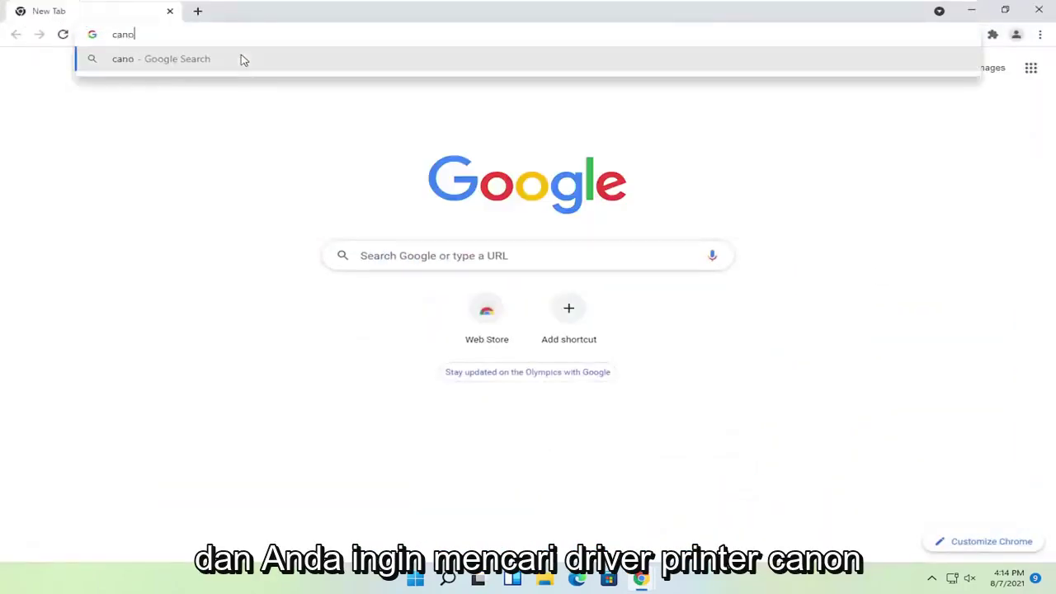
type("n printer drivers")
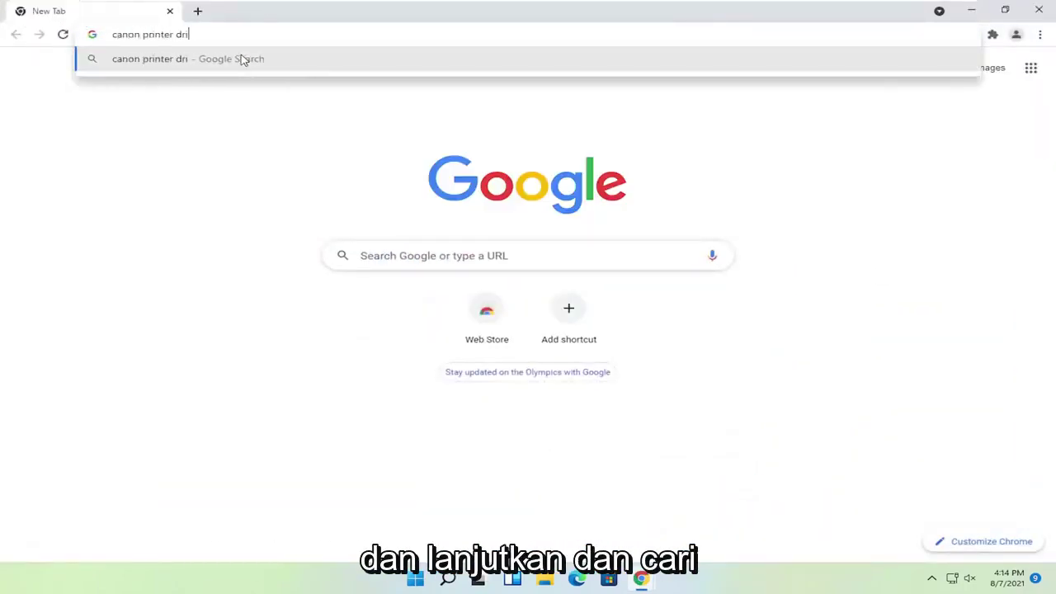
key("Return")
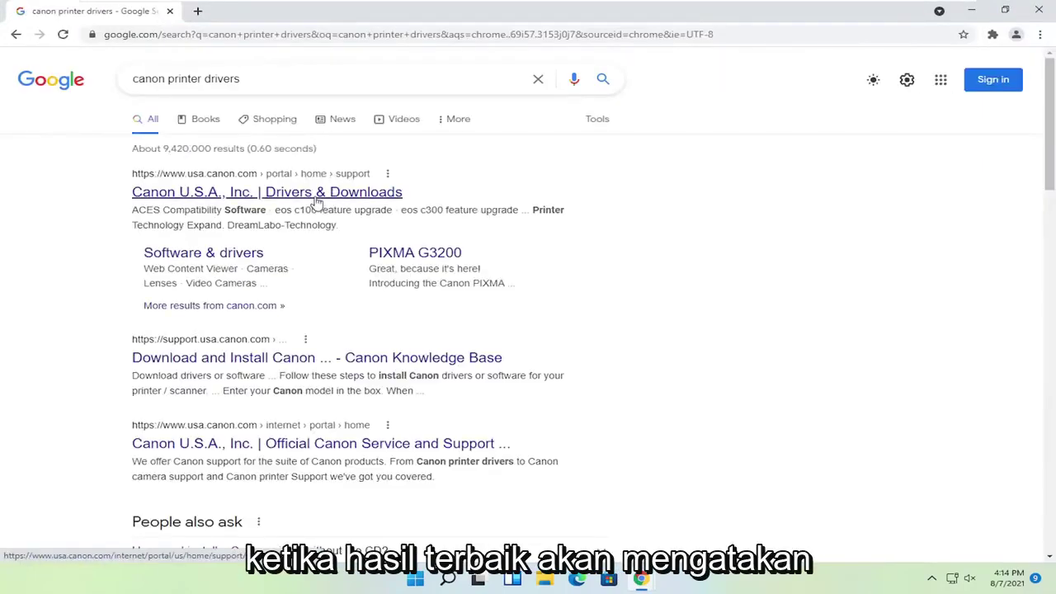
left_click(361, 197)
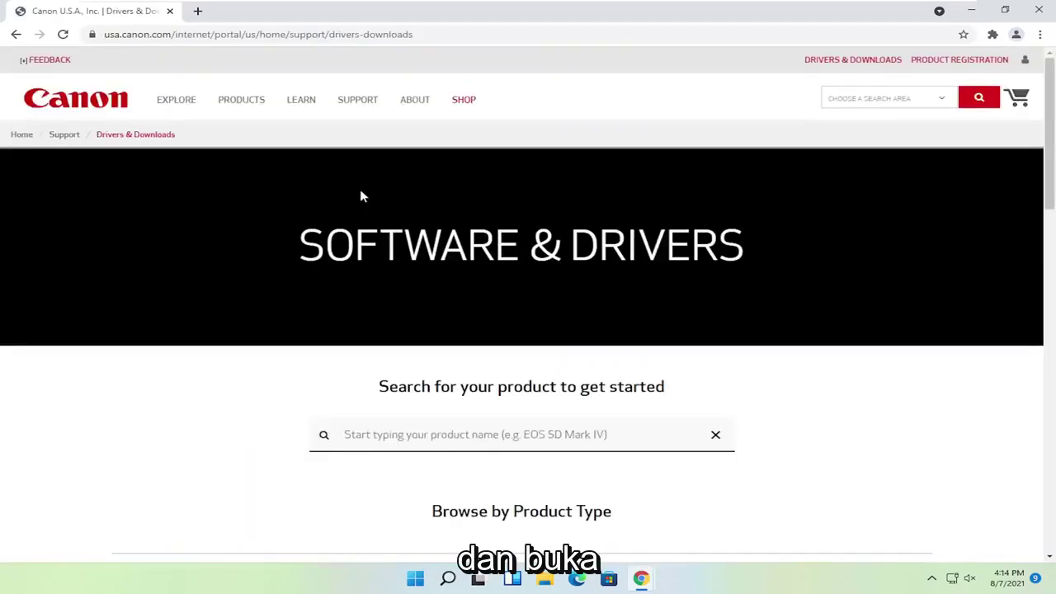
Browse the printers by product type to the PIXMA G series and open the PIXMA G2200 driver page
scroll(452, 323, "down", 2)
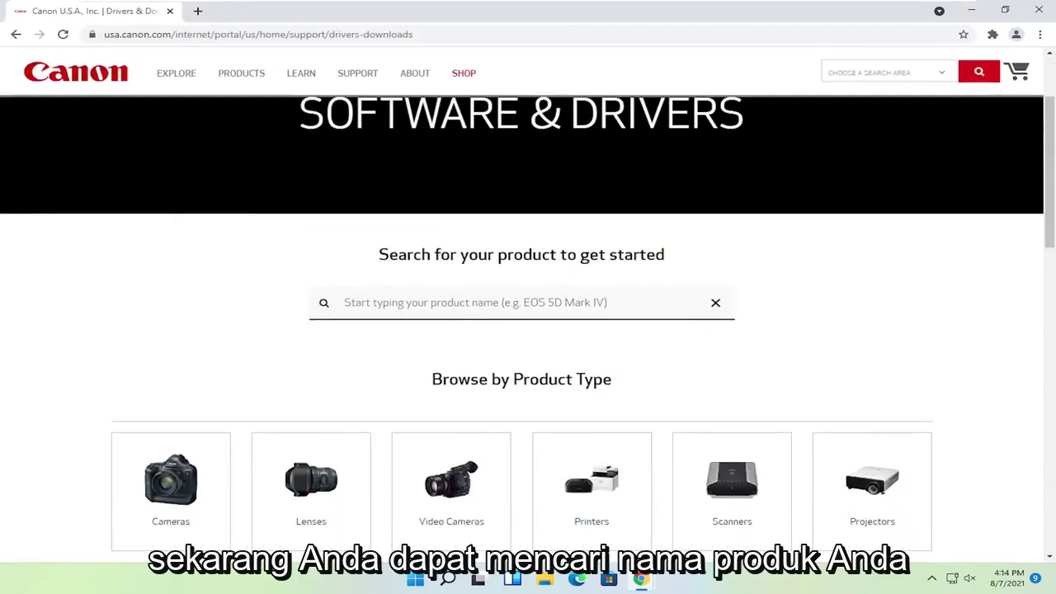
left_click(345, 302)
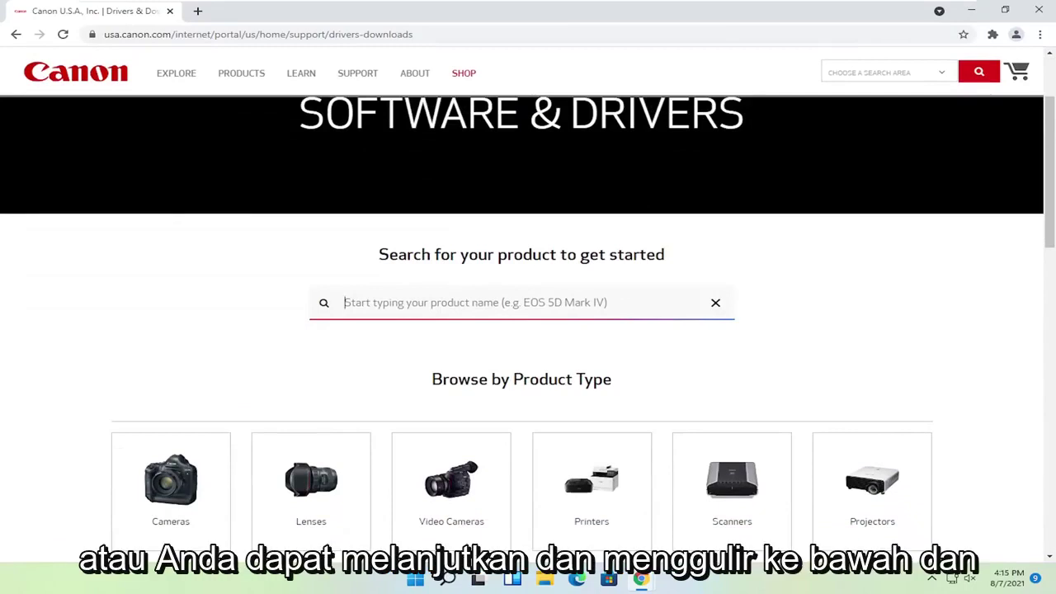
scroll(677, 333, "down", 3)
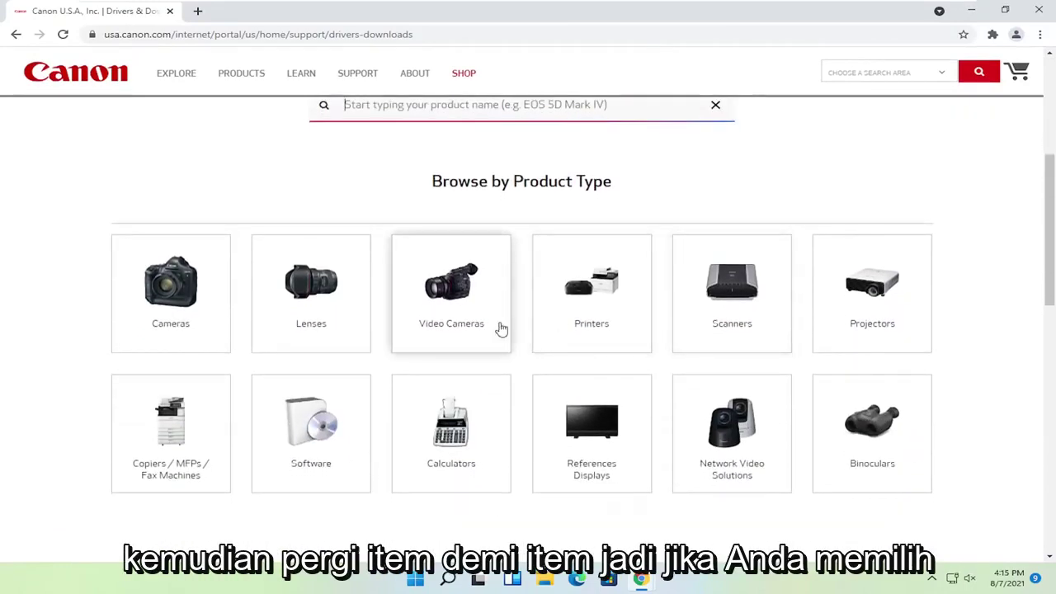
left_click(587, 324)
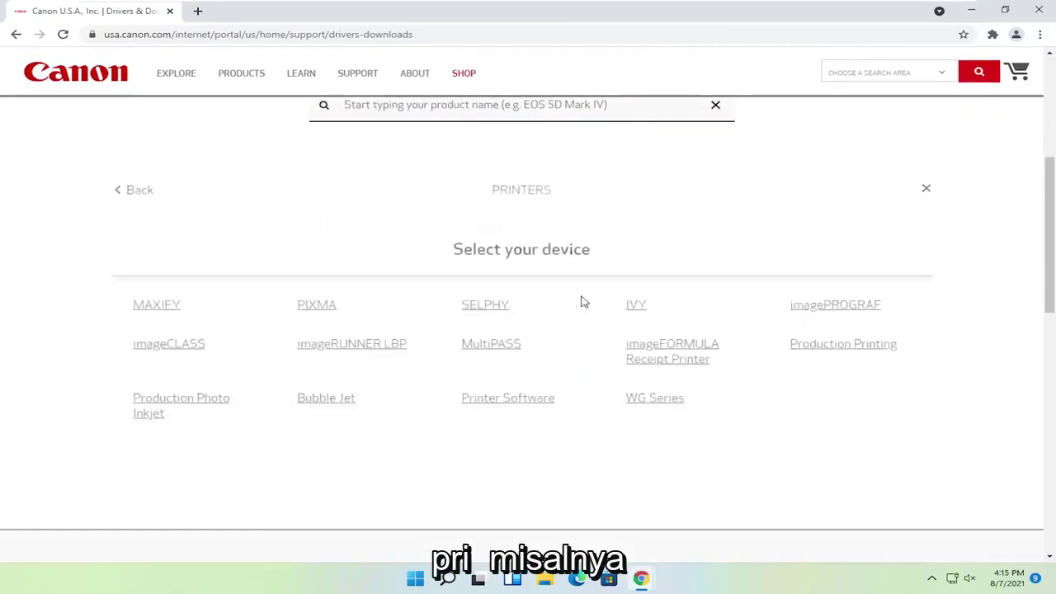
left_click(305, 309)
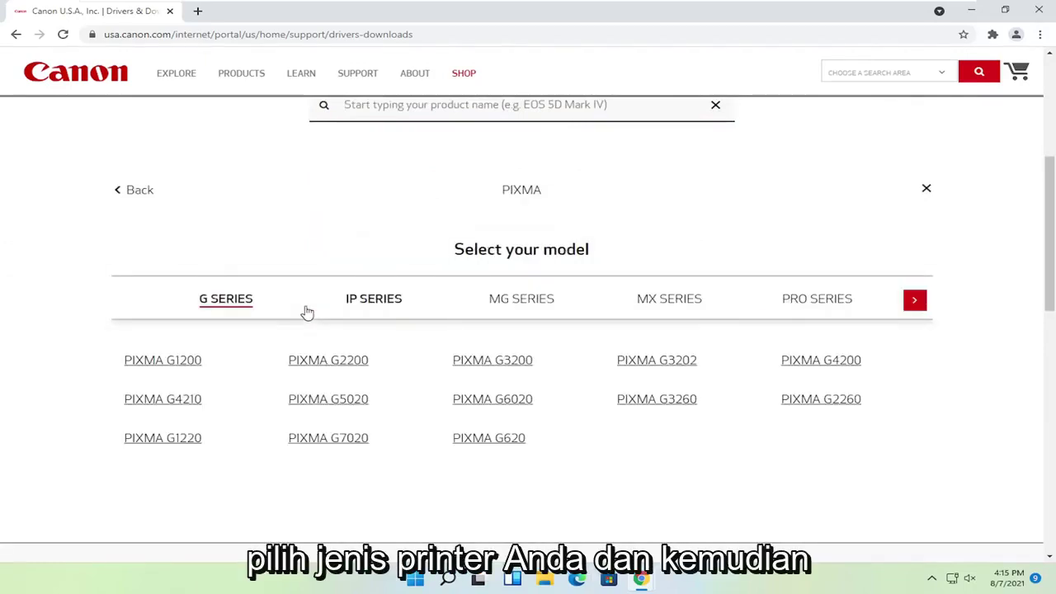
left_click(324, 363)
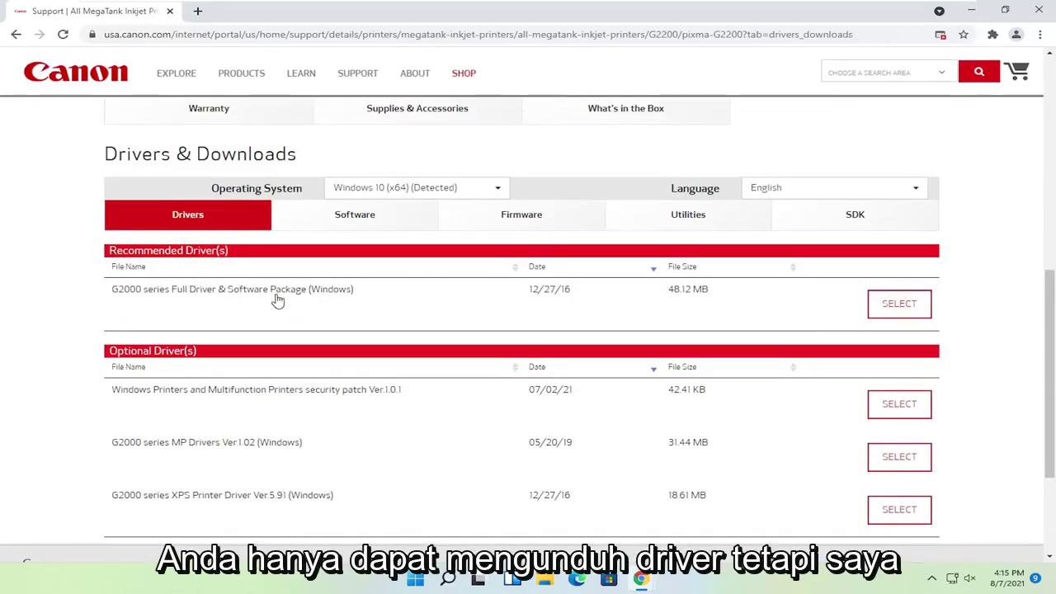
Download the recommended G2000 series Full Driver & Software Package (Windows)
scroll(277, 302, "down", 2)
scroll(396, 333, "up", 2)
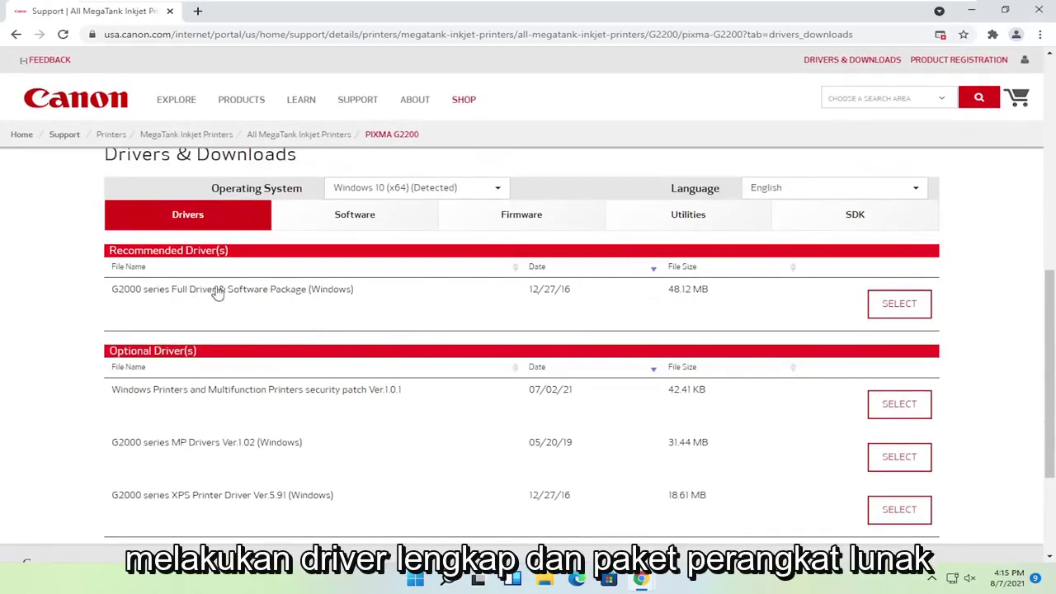
left_click(900, 309)
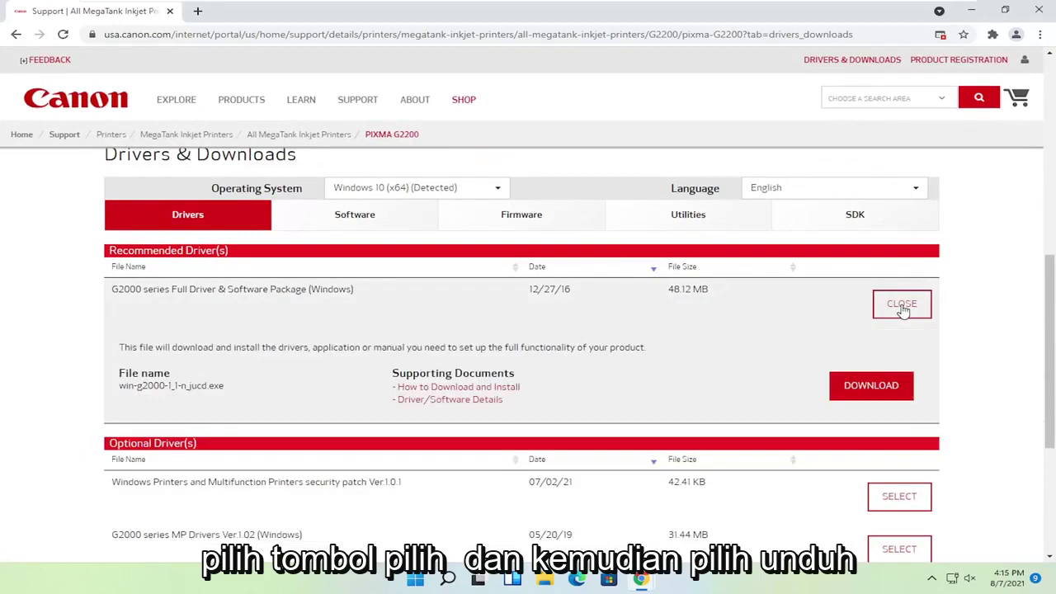
left_click(872, 386)
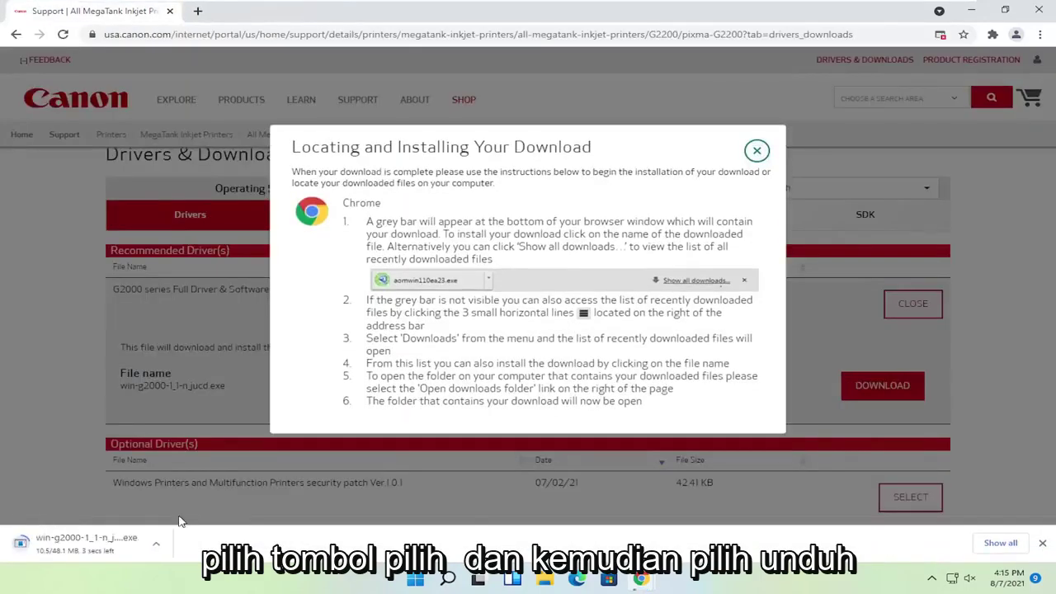
left_click(71, 546)
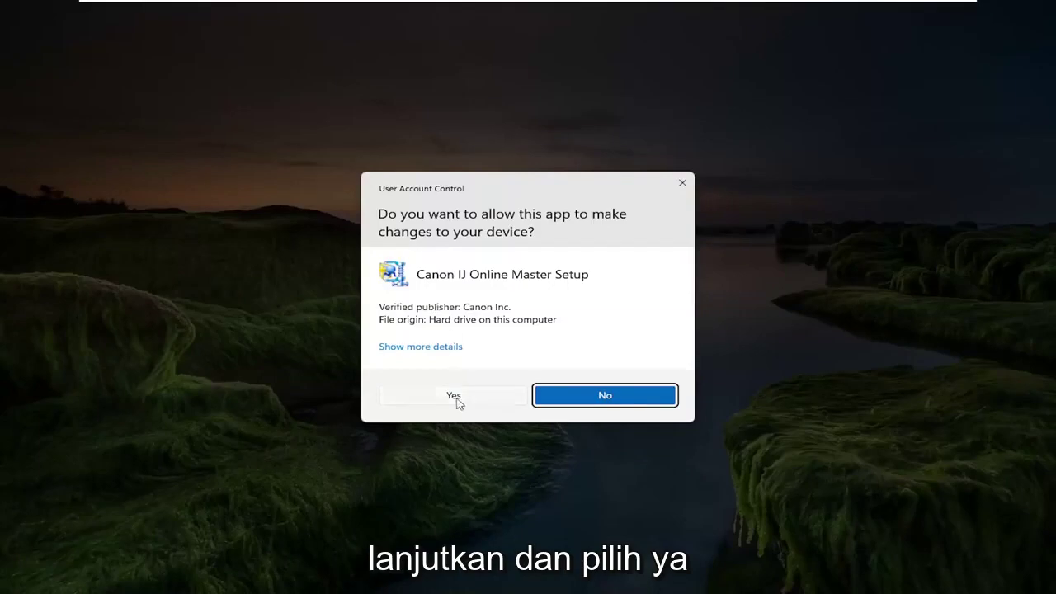
left_click(456, 398)
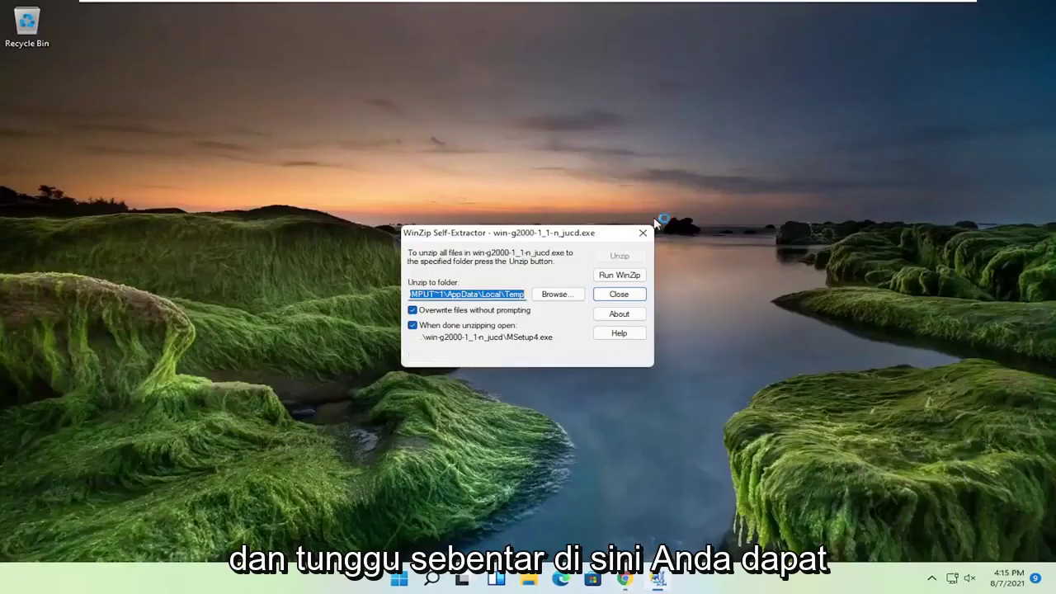
right_click(657, 578)
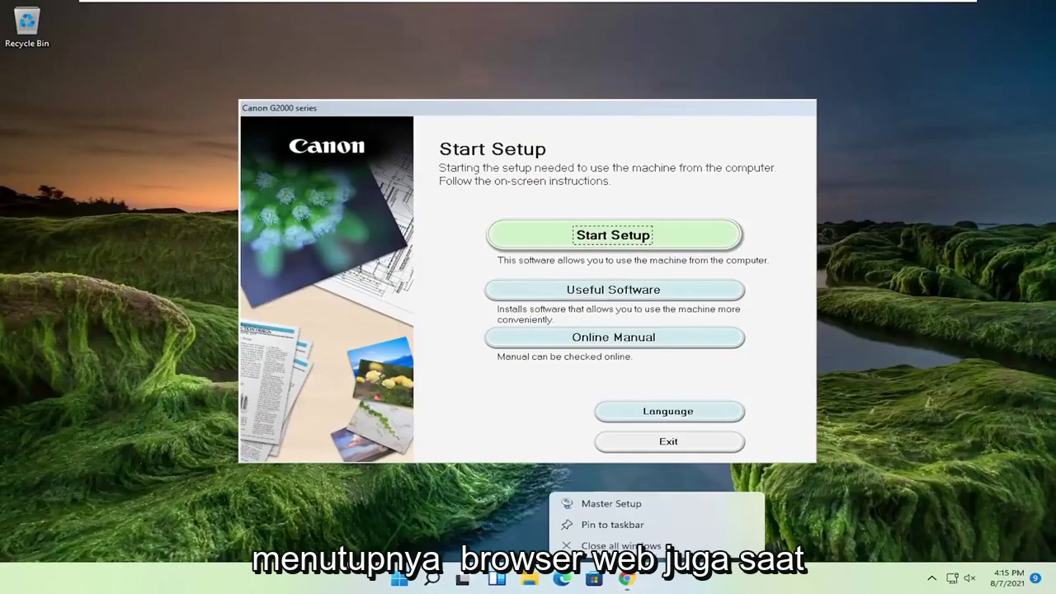
left_click(621, 542)
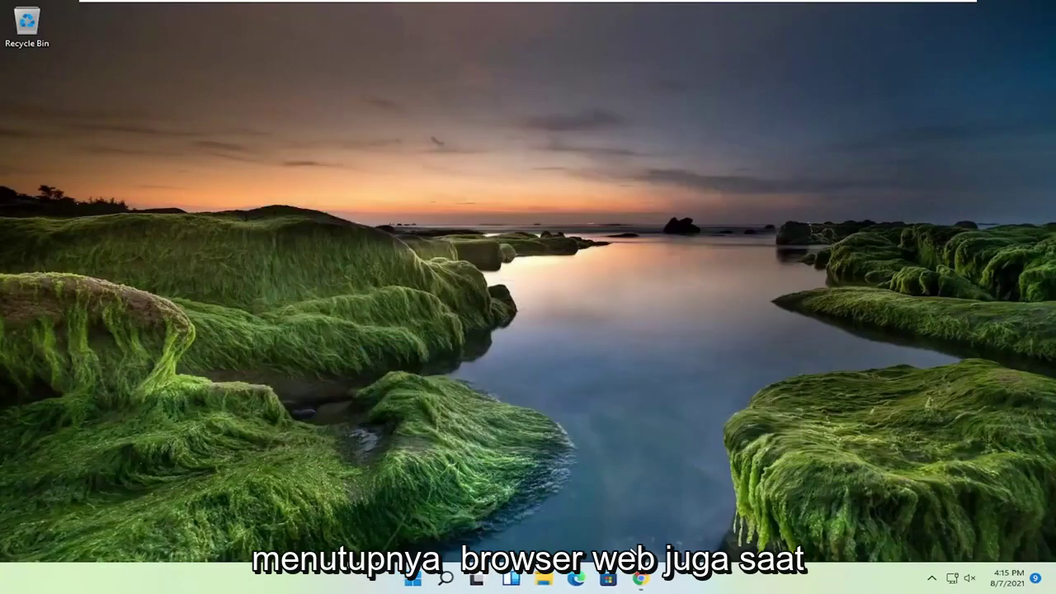
Run win-g2000-1_1-n_jucd.exe from Chrome's download list and allow it to make changes to the device
left_click(642, 582)
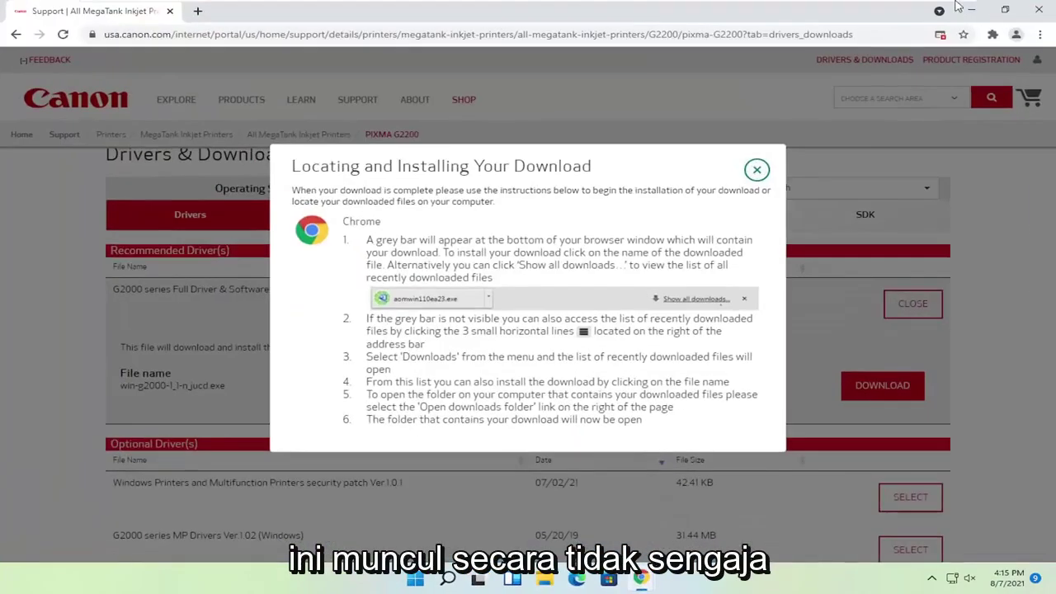
left_click(1041, 34)
left_click(907, 122)
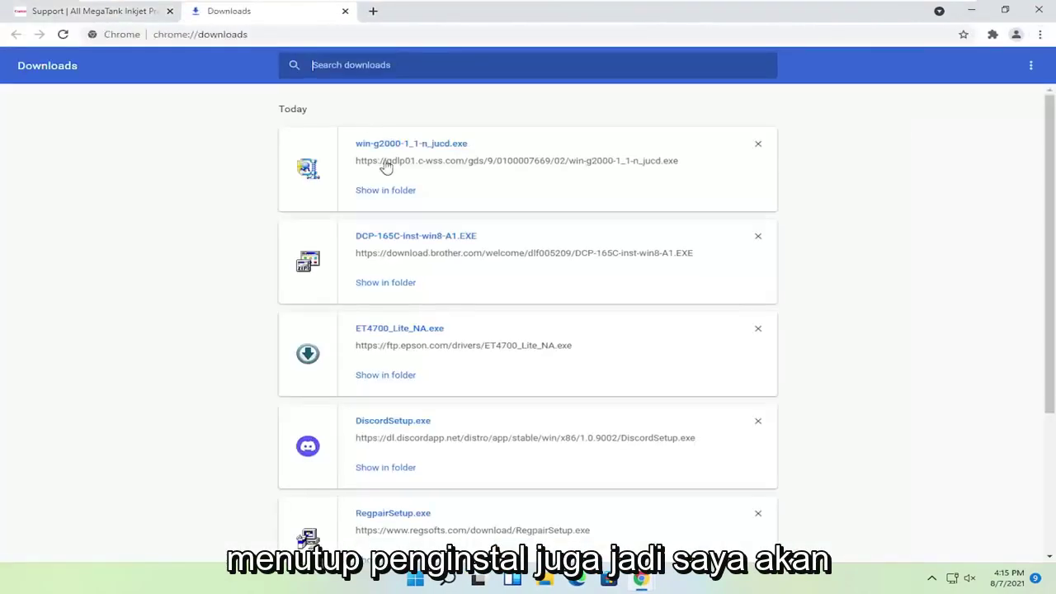
left_click(398, 149)
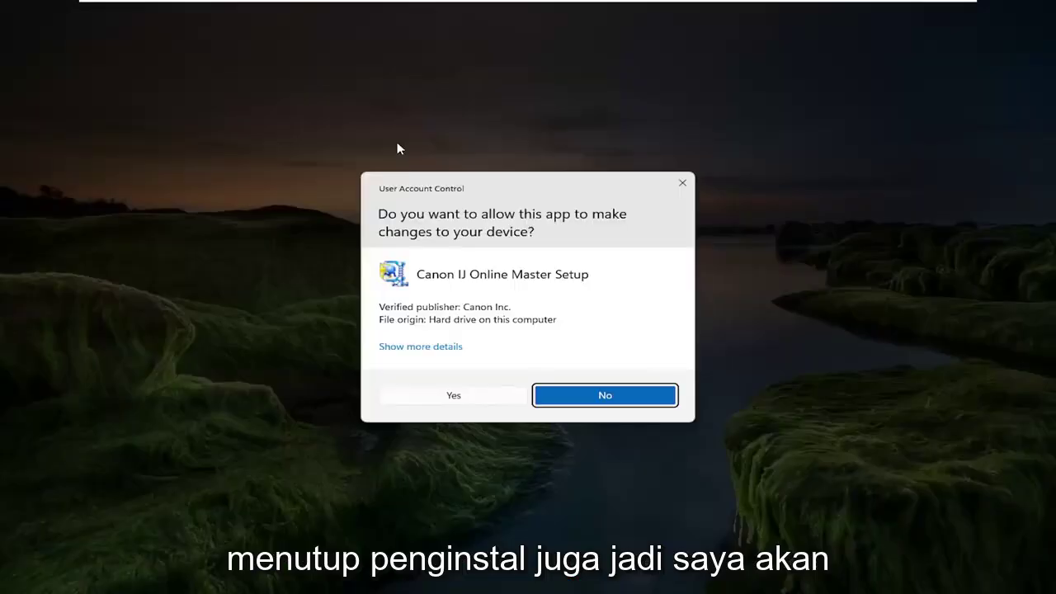
left_click(444, 397)
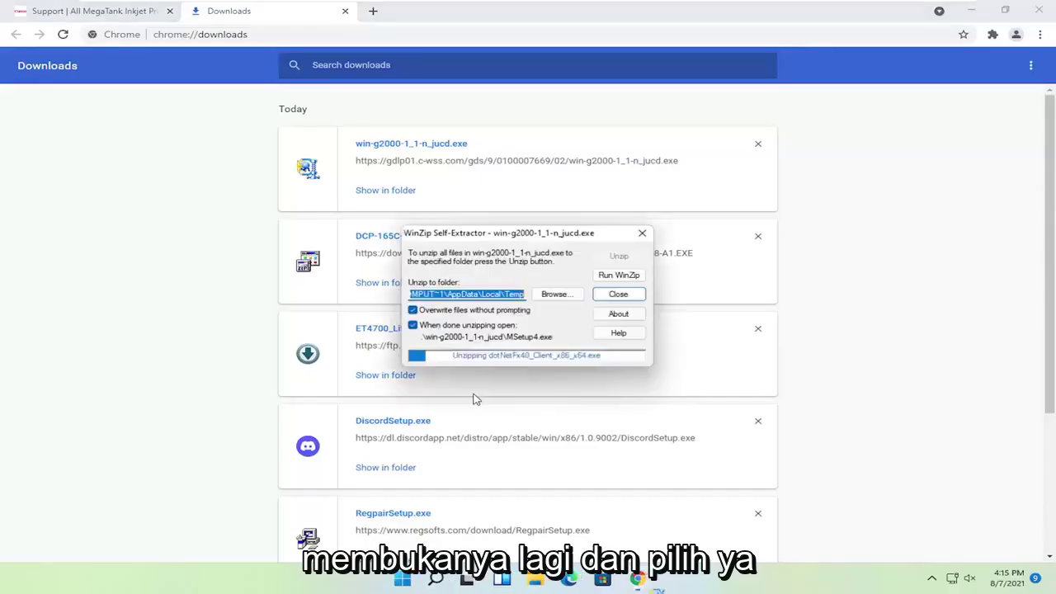
Close all browser windows so that only the Canon G2000 series installer is left open
left_click(1036, 9)
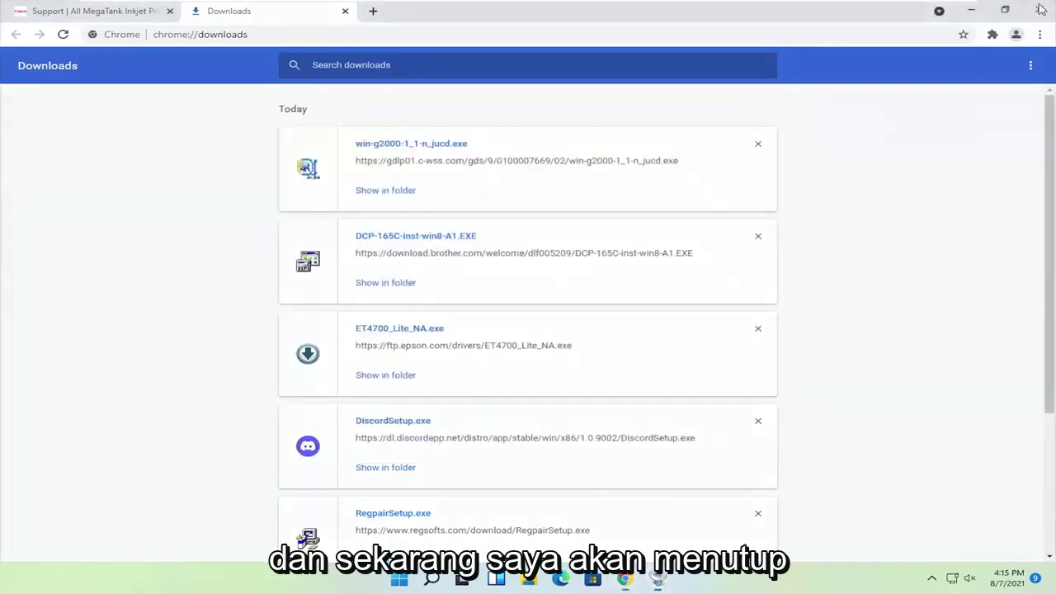
right_click(624, 580)
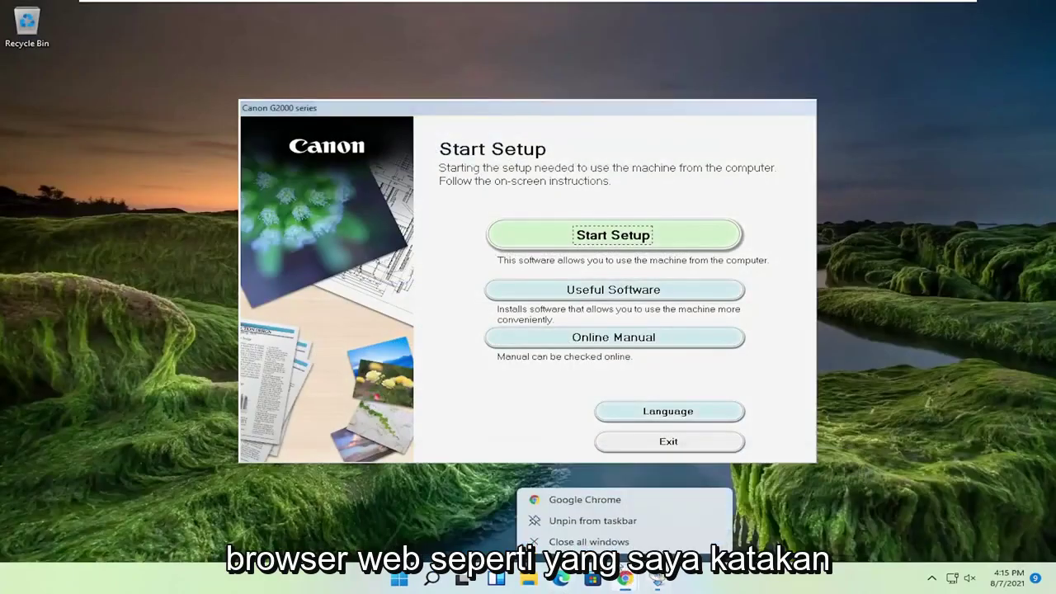
left_click(595, 544)
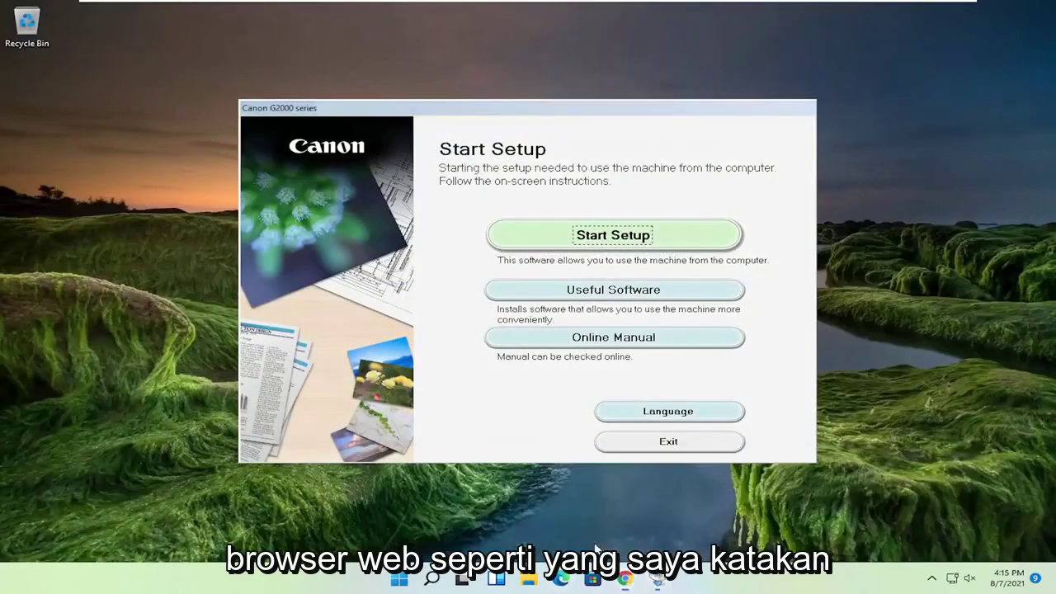
Start the Canon G2000 series setup with United States as the country and accept the license agreement
left_click(596, 236)
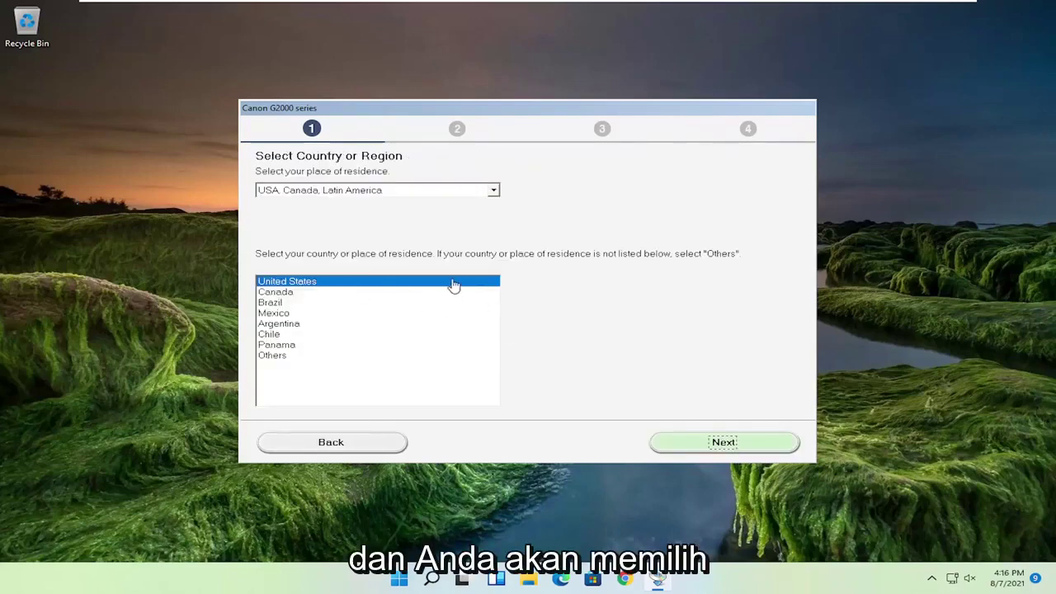
left_click(730, 442)
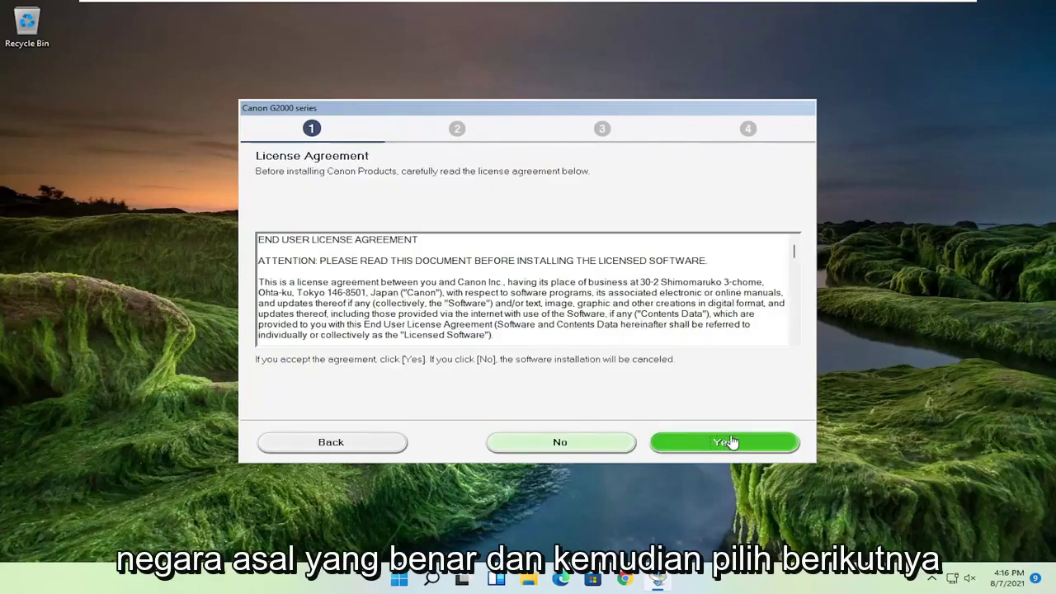
left_click(730, 442)
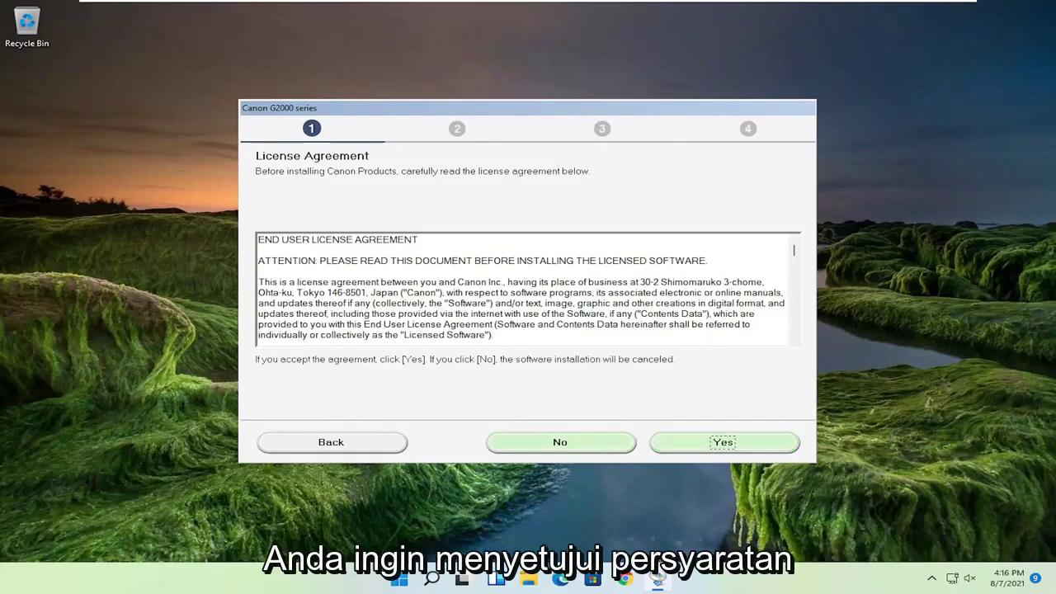
left_click(708, 444)
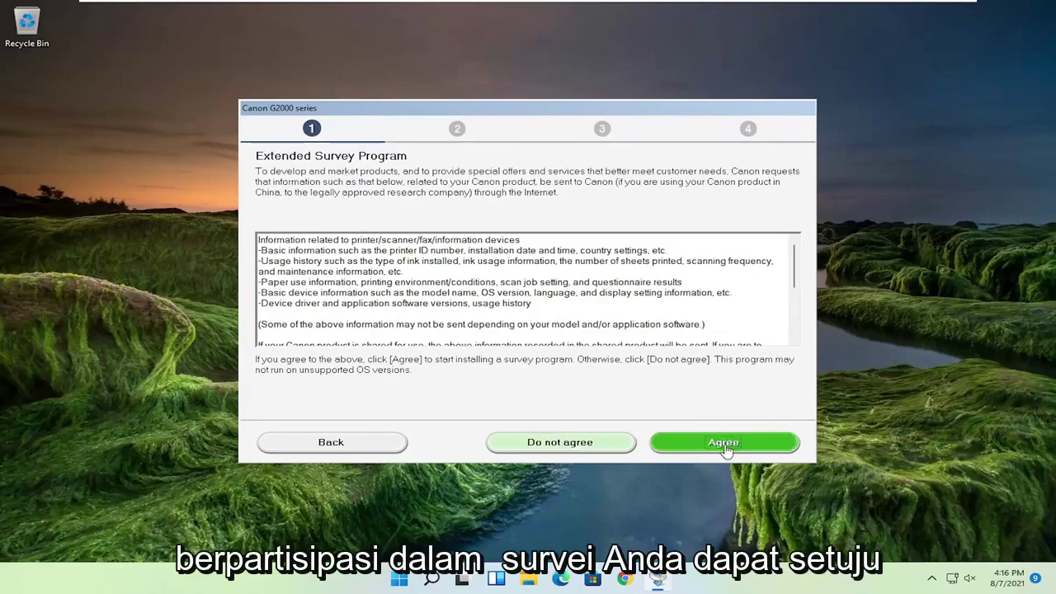
Decline the Extended Survey Program and continue past the notice about allowing all install wizard processes
left_click(584, 453)
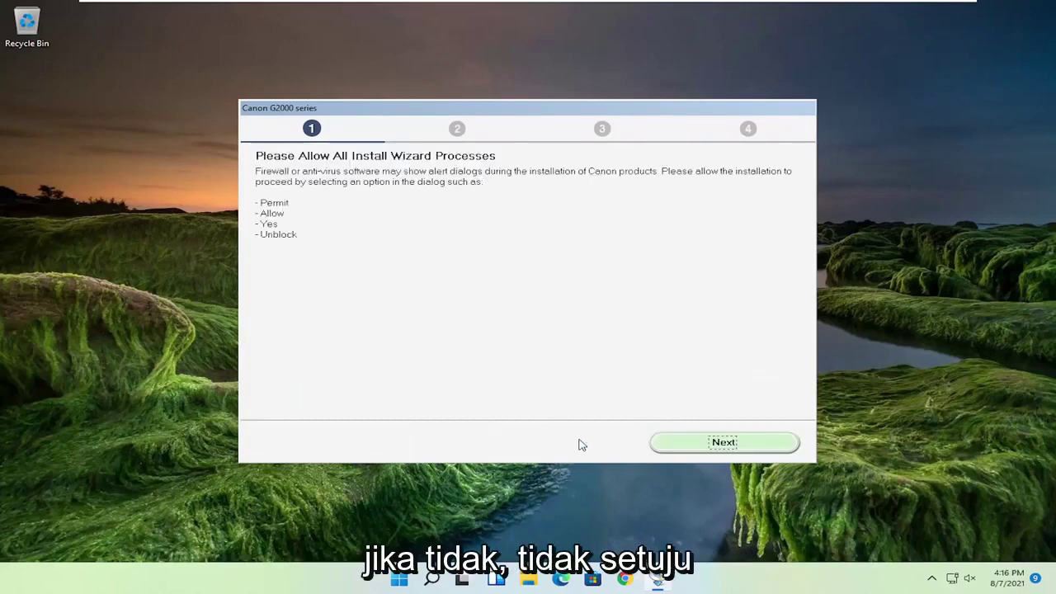
left_click(725, 449)
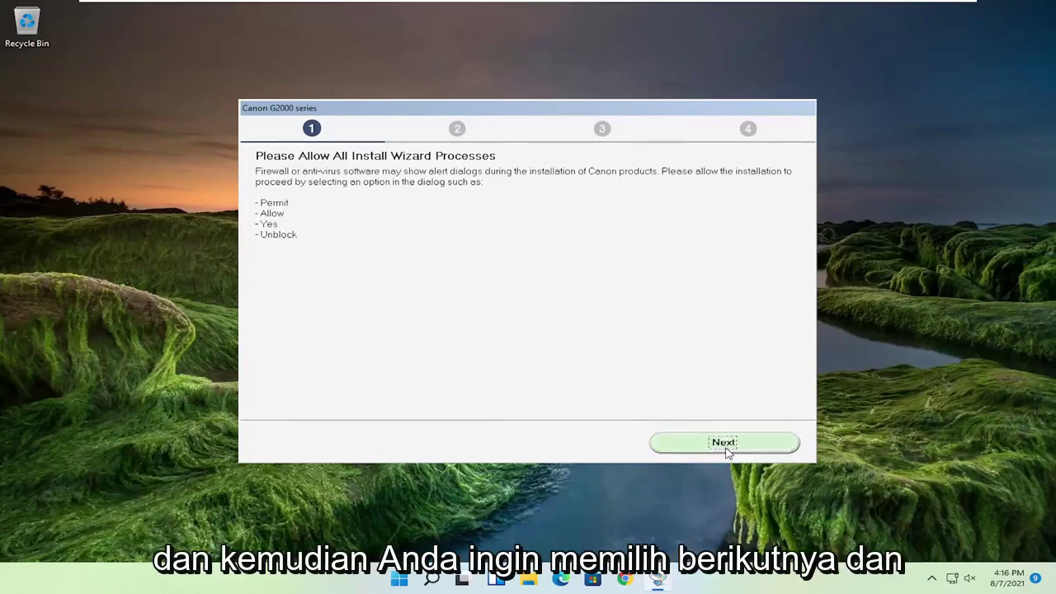